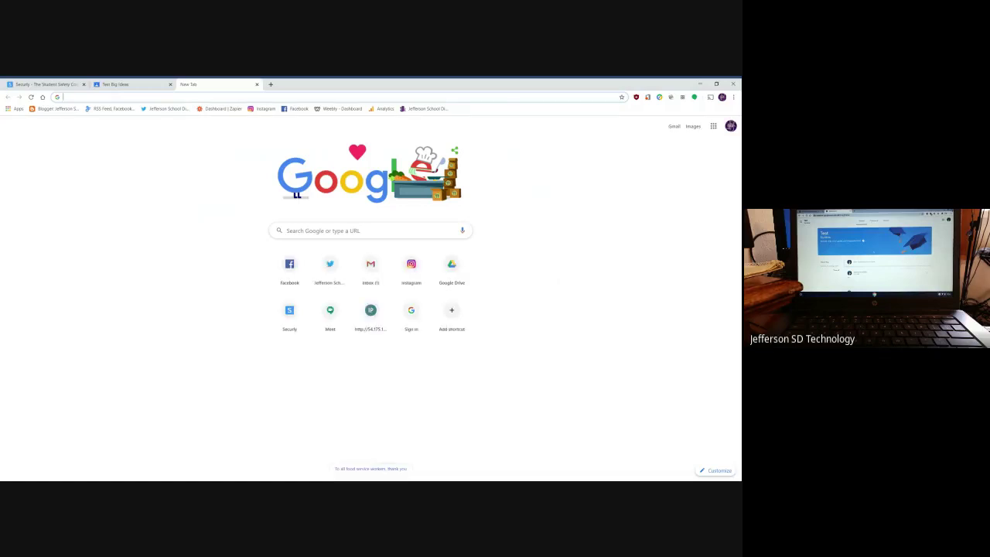
Search for securly and go to the Device Console's Teacher tools page.
type("securly.com")
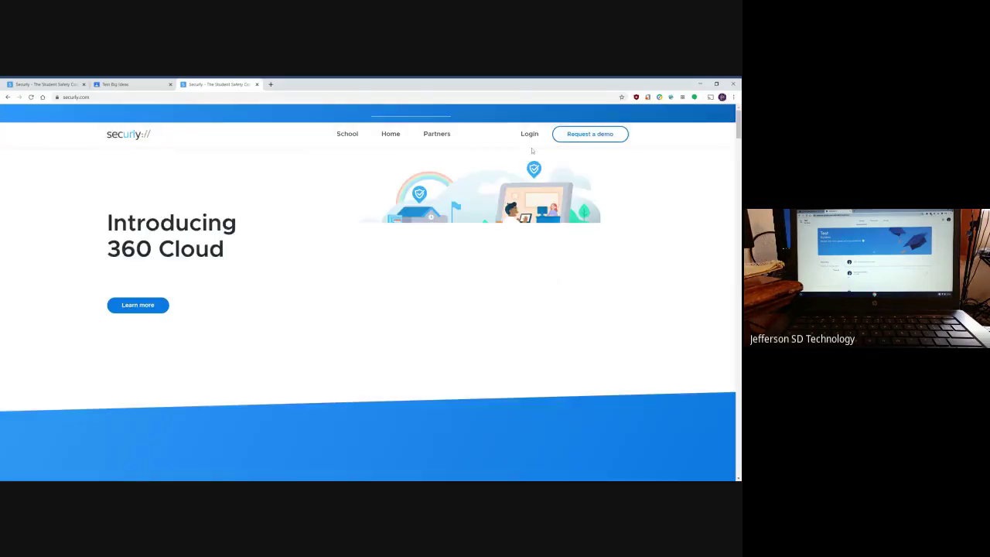
mouse_move(529, 135)
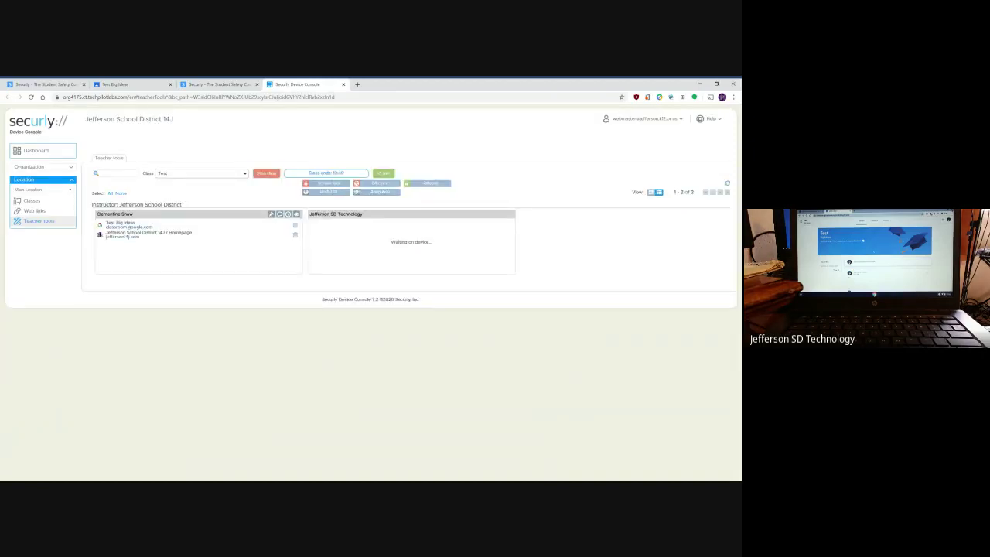
Stop the running class, then review the Google Classroom class Test and its enrolled students.
left_click(266, 174)
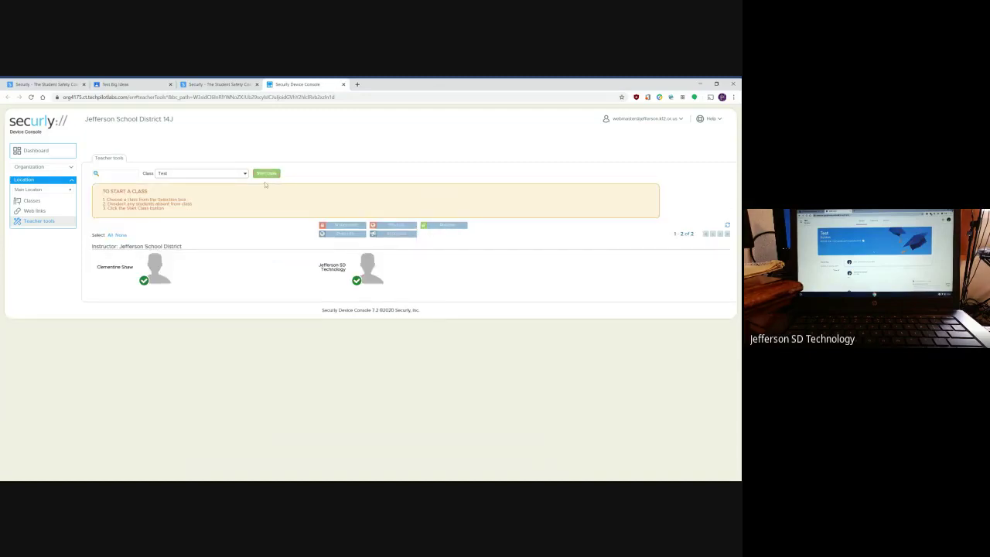
left_click(41, 220)
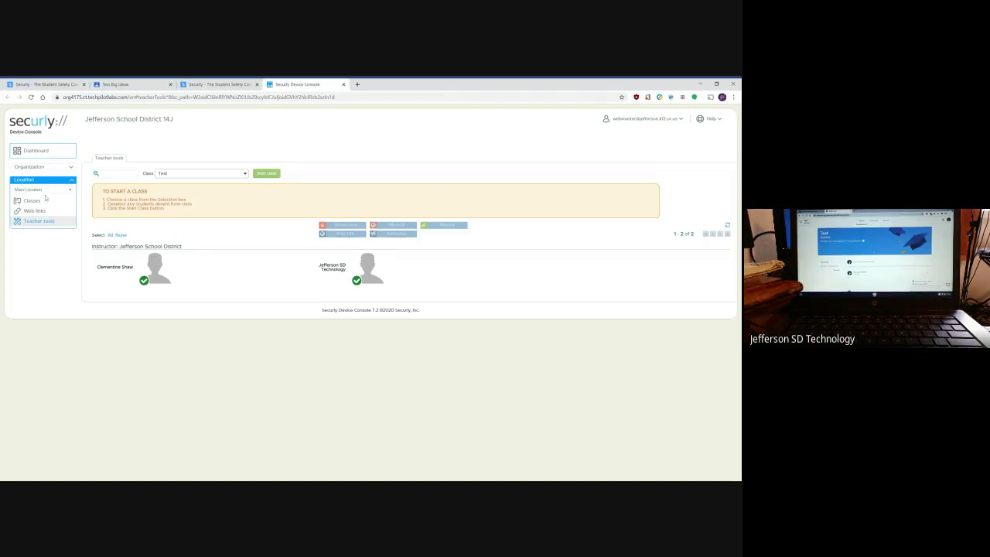
left_click(31, 201)
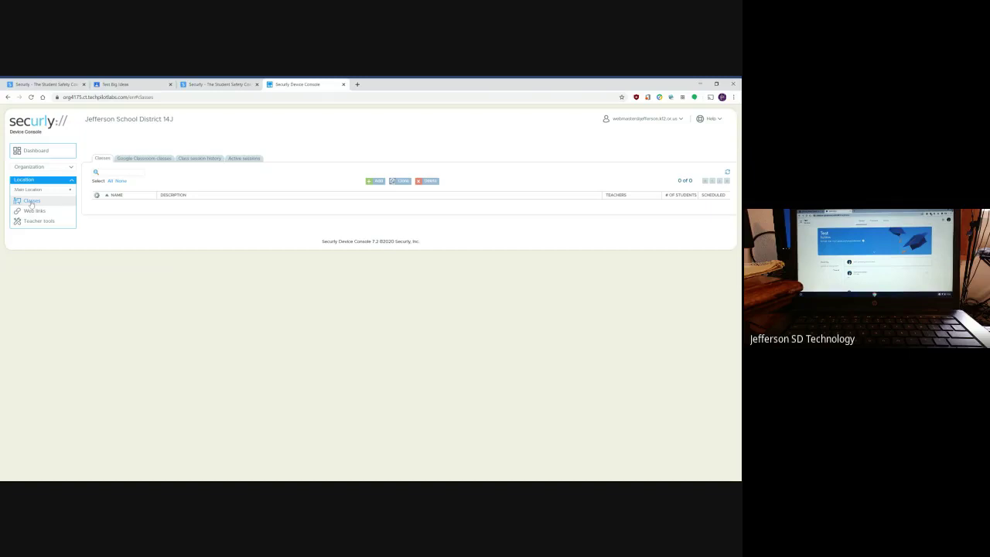
left_click(137, 160)
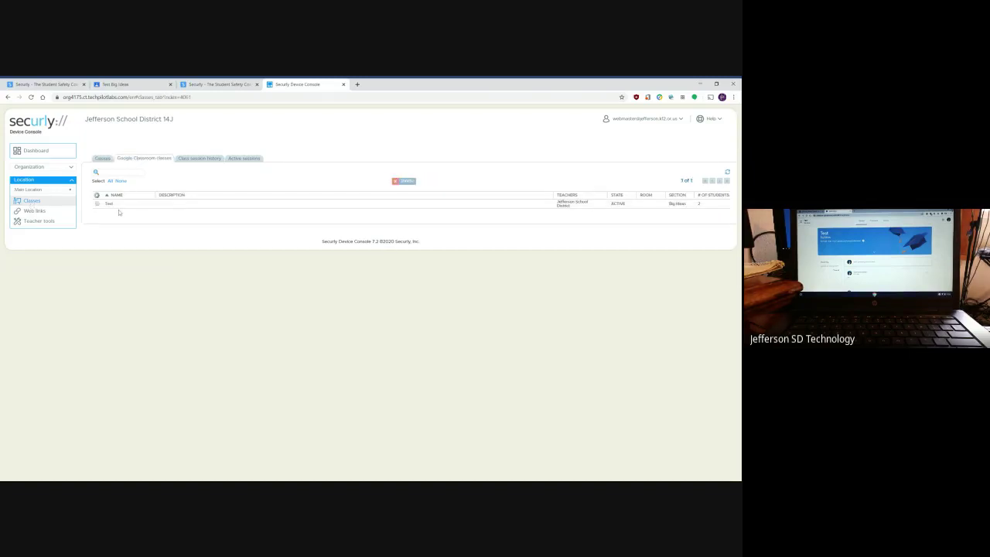
left_click(700, 204)
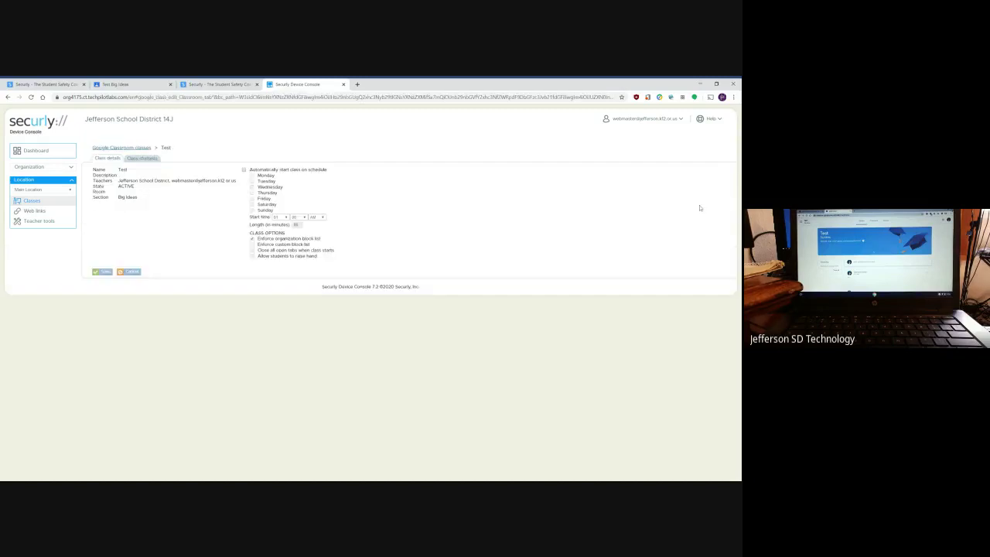
left_click(145, 160)
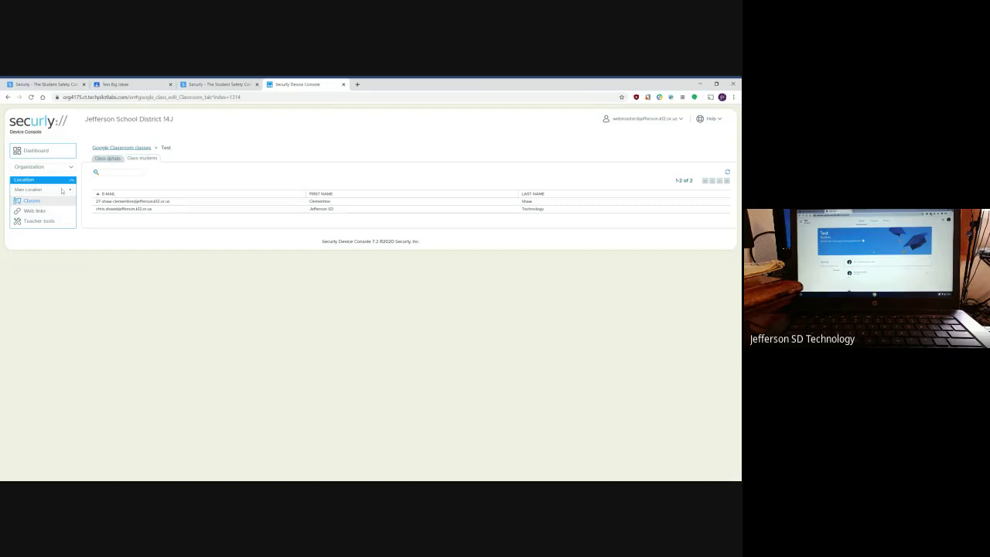
Check the class session history and active sessions, then view the saved web links.
left_click(38, 202)
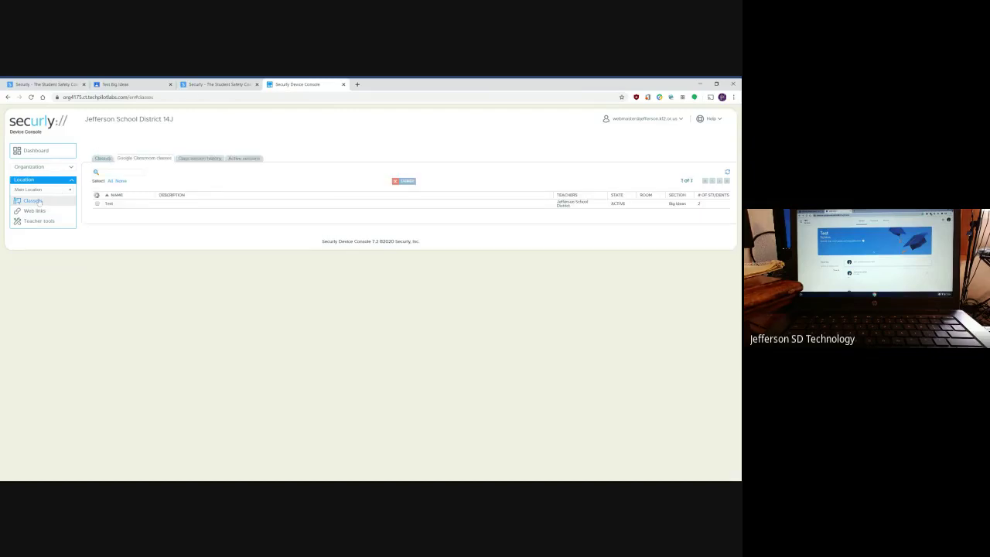
left_click(198, 159)
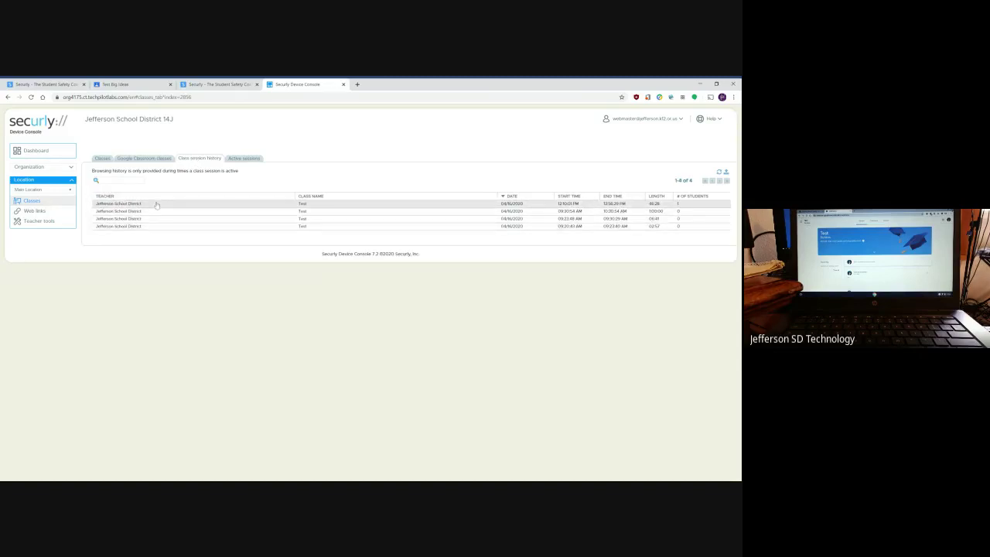
left_click(244, 159)
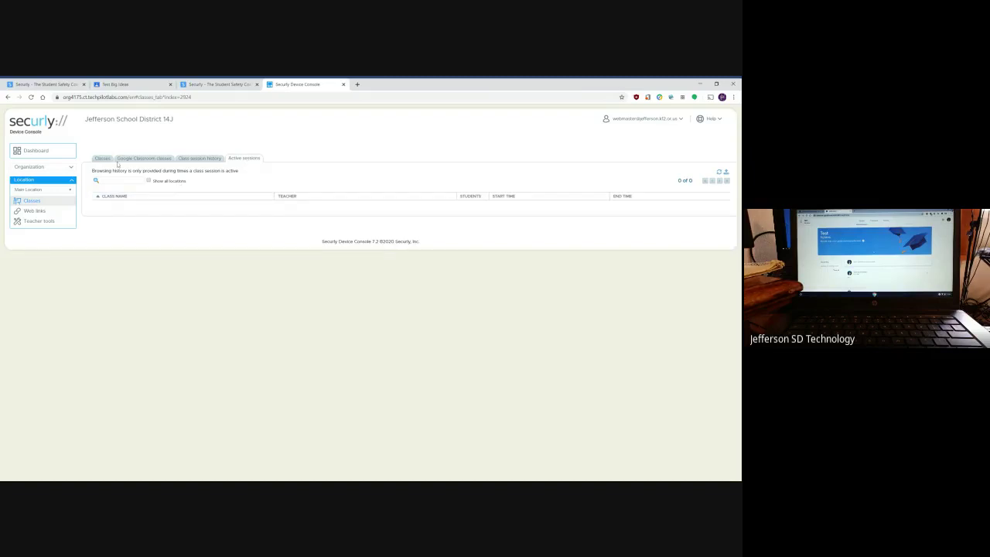
left_click(36, 211)
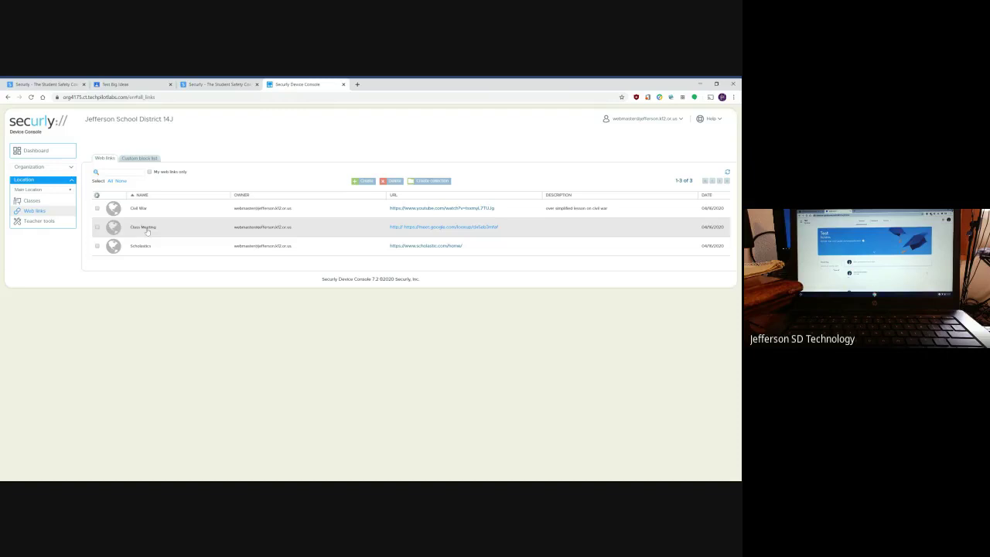
Look over the Custom block list, then return via Web links to Teacher tools for class Test.
left_click(142, 159)
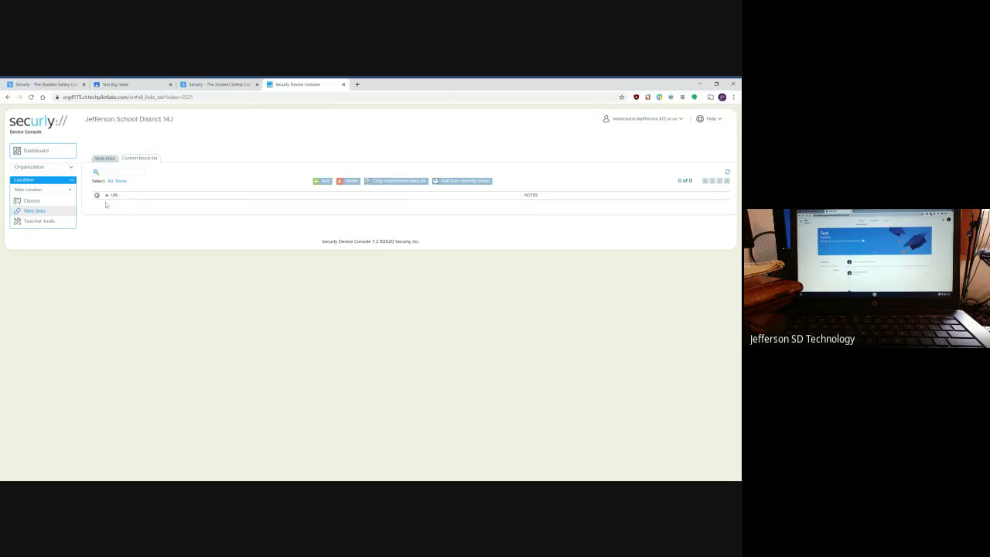
left_click(105, 158)
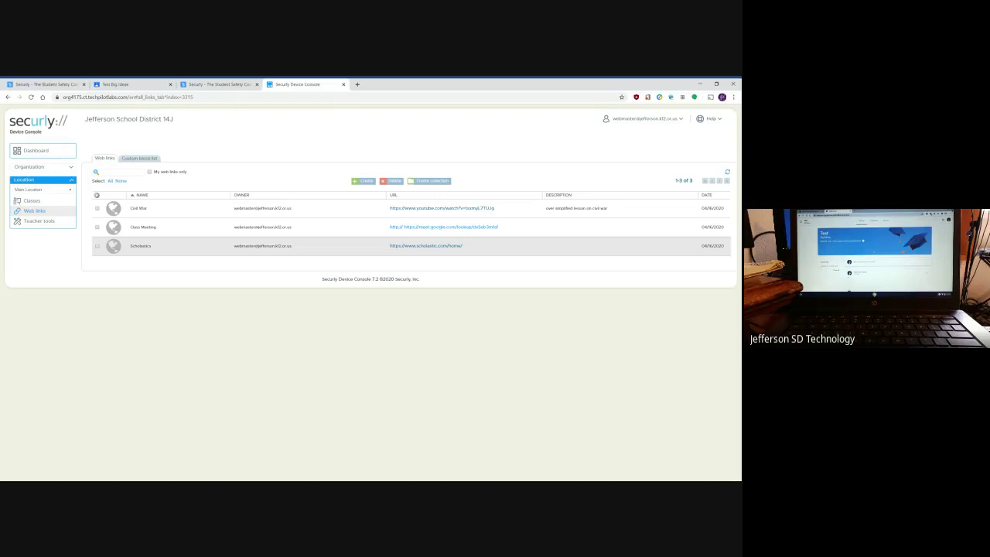
left_click(45, 224)
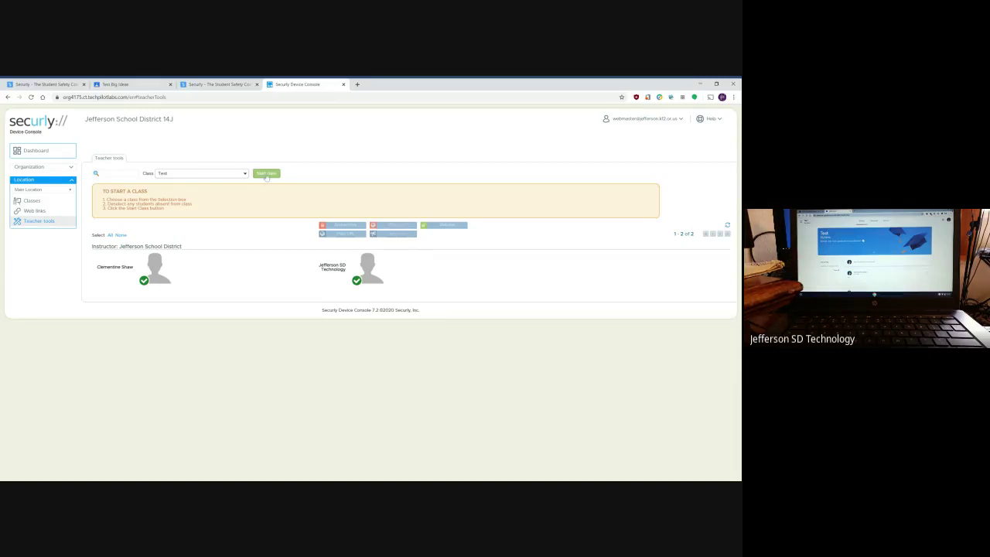
Start class Test, keeping the default length and block-list options.
left_click(266, 174)
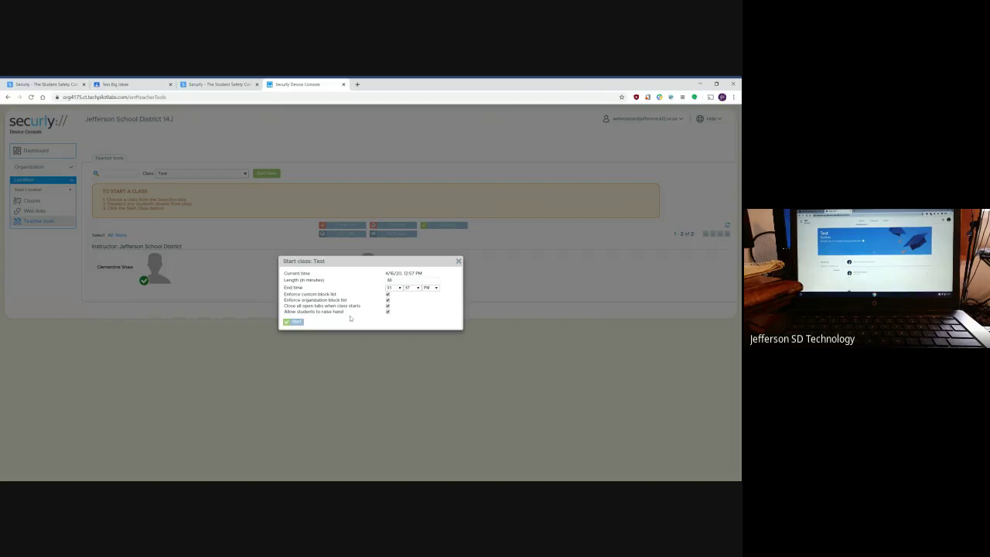
left_click(294, 322)
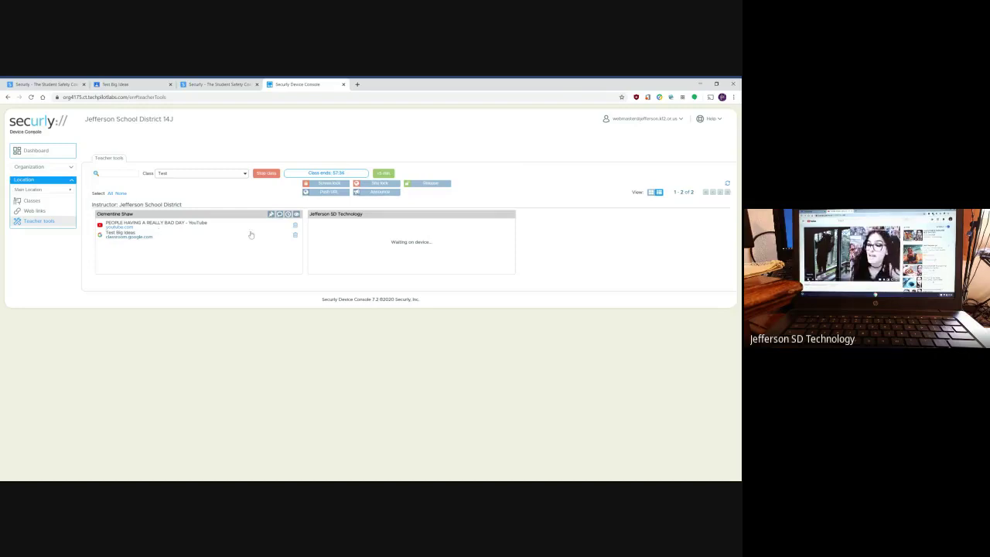
Close the YouTube tab on the student's device.
left_click(295, 227)
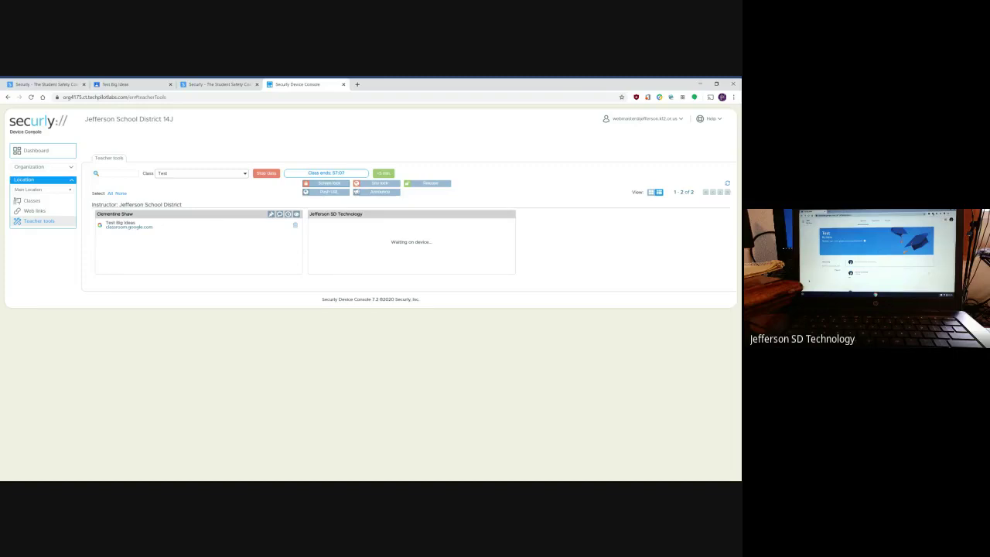
Lock all class devices' screens with a lock message, then release them again.
left_click(328, 184)
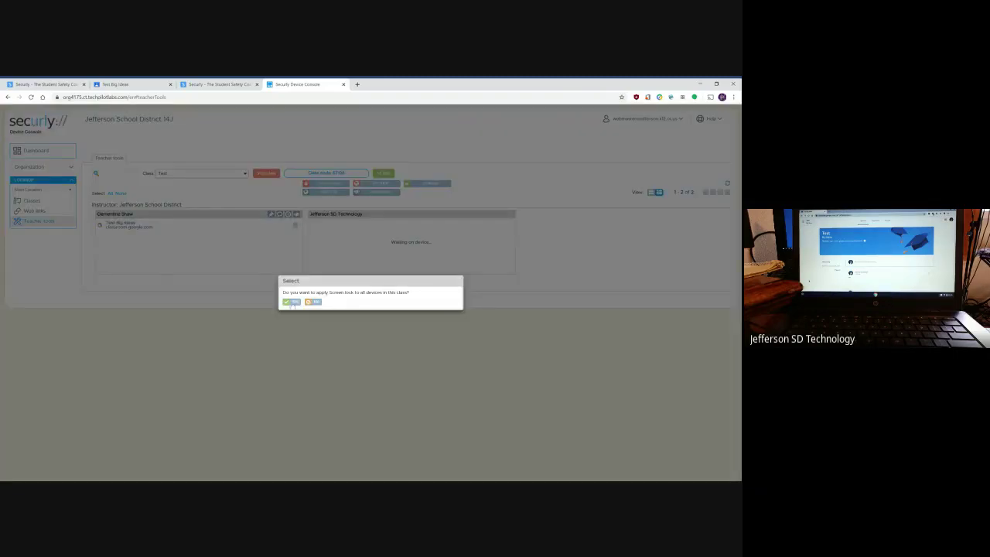
left_click(292, 301)
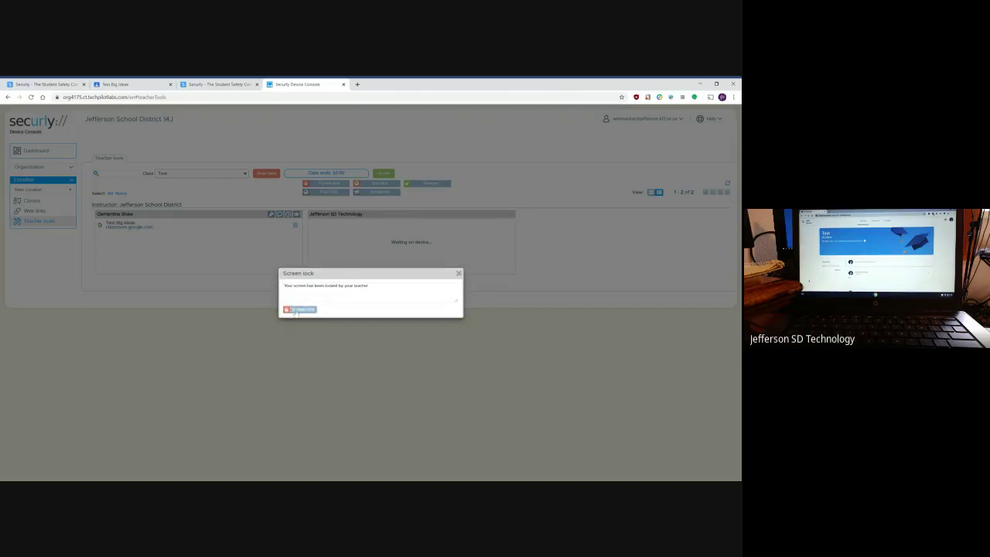
left_click(301, 309)
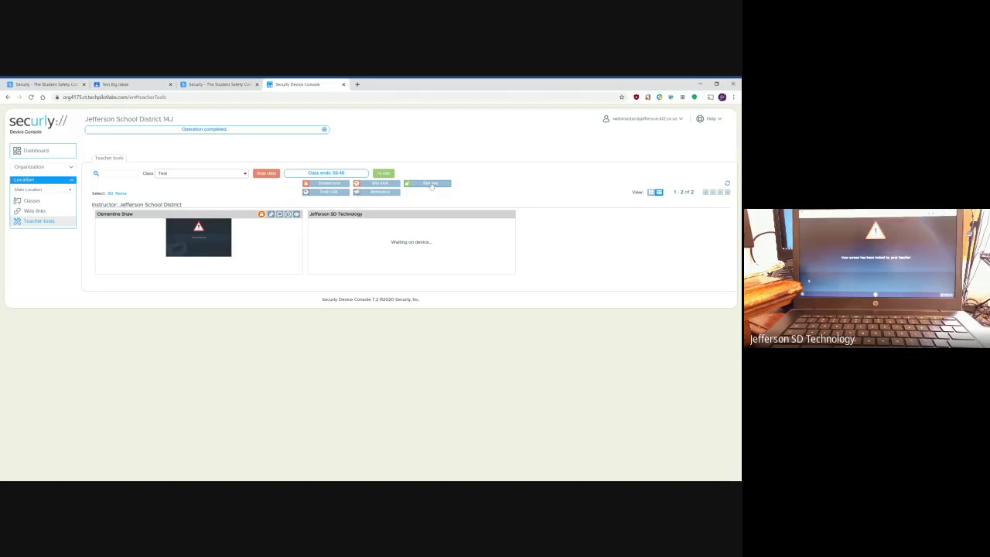
left_click(431, 184)
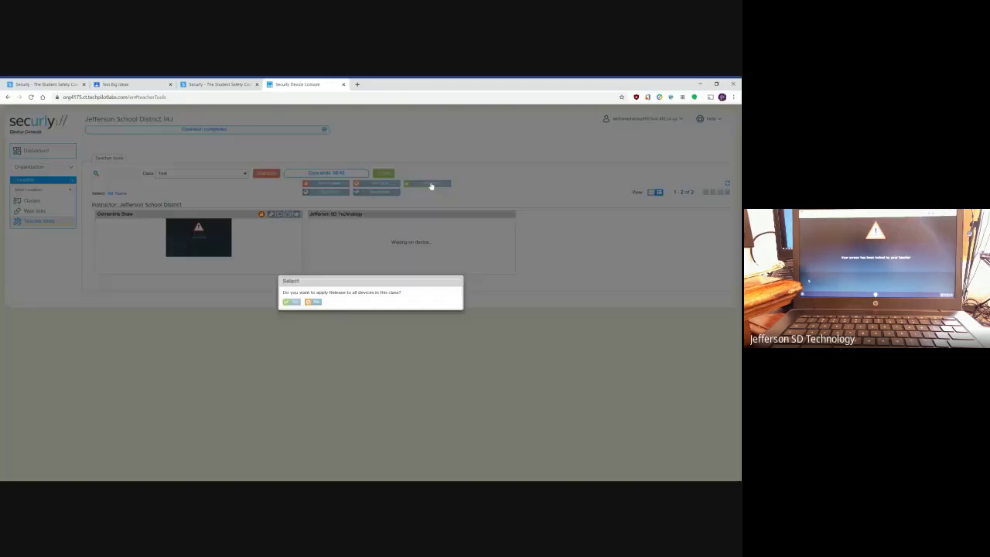
left_click(291, 303)
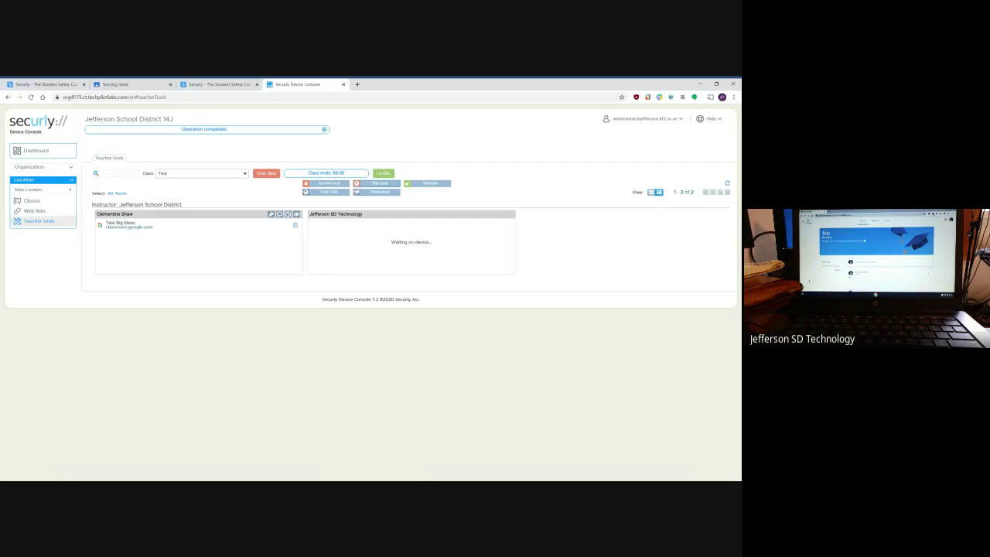
left_click(379, 184)
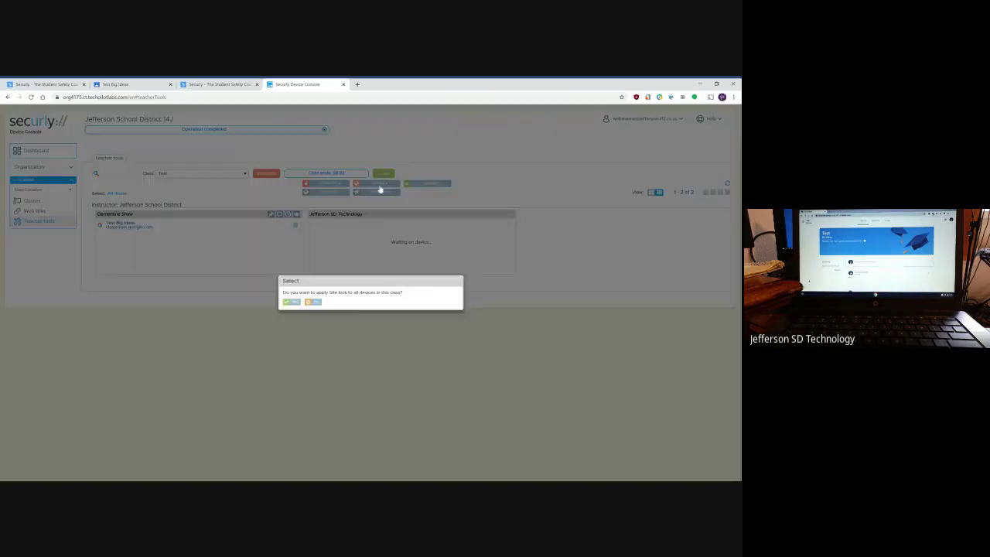
left_click(291, 302)
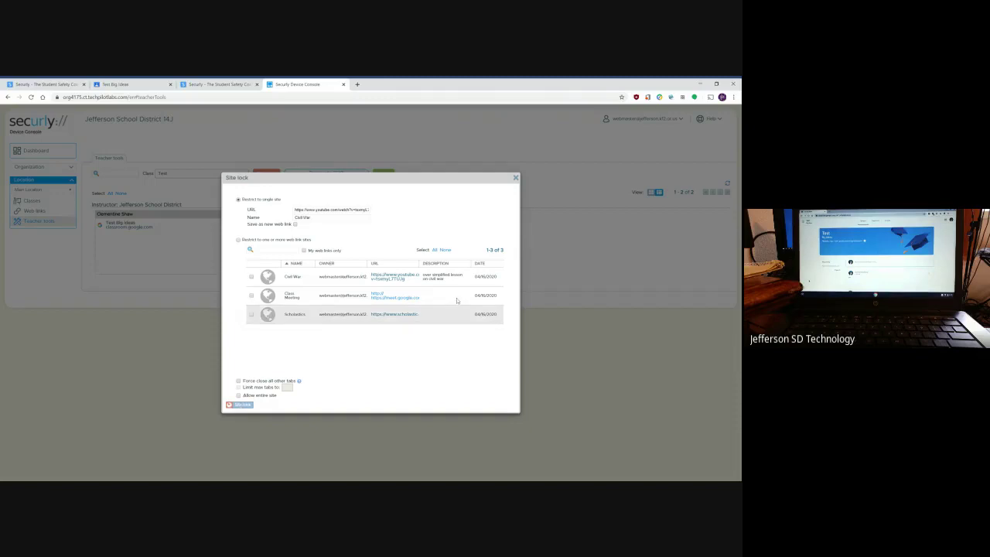
left_click(515, 178)
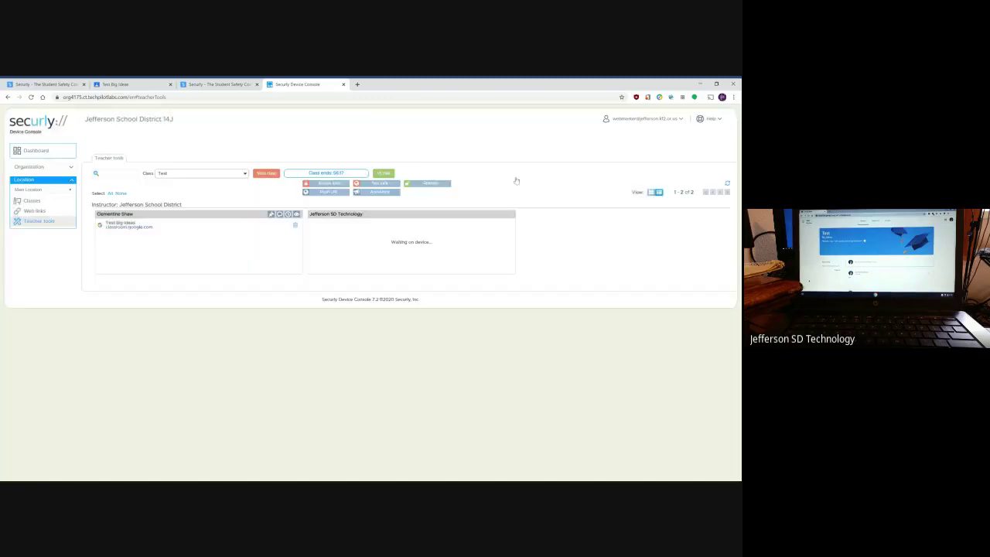
Push the Scholastics web link to every device in class Test.
left_click(326, 193)
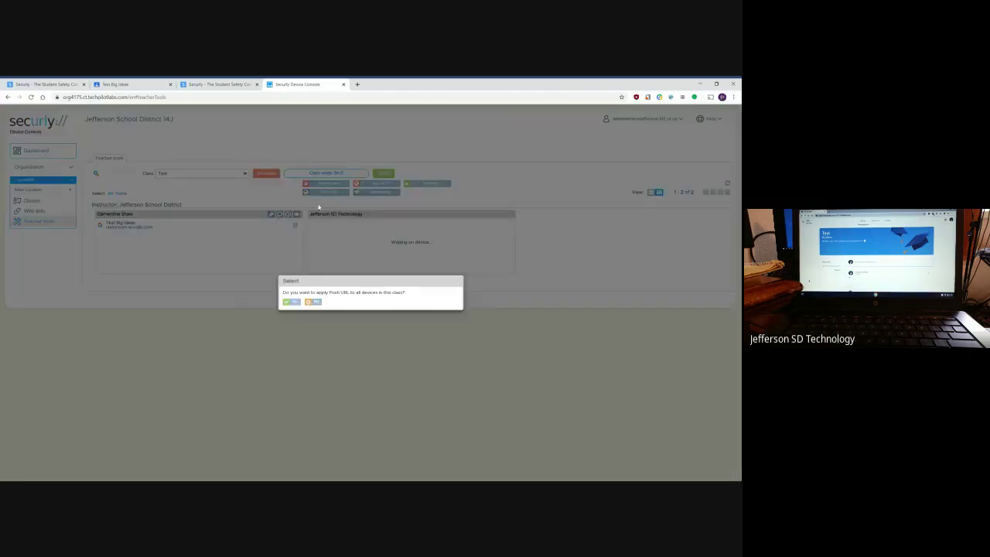
left_click(290, 302)
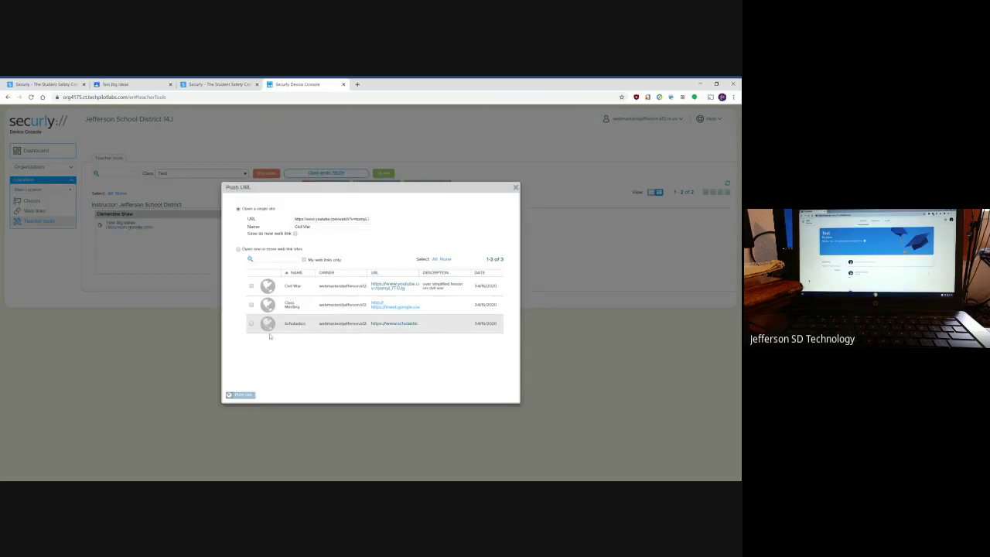
left_click(251, 325)
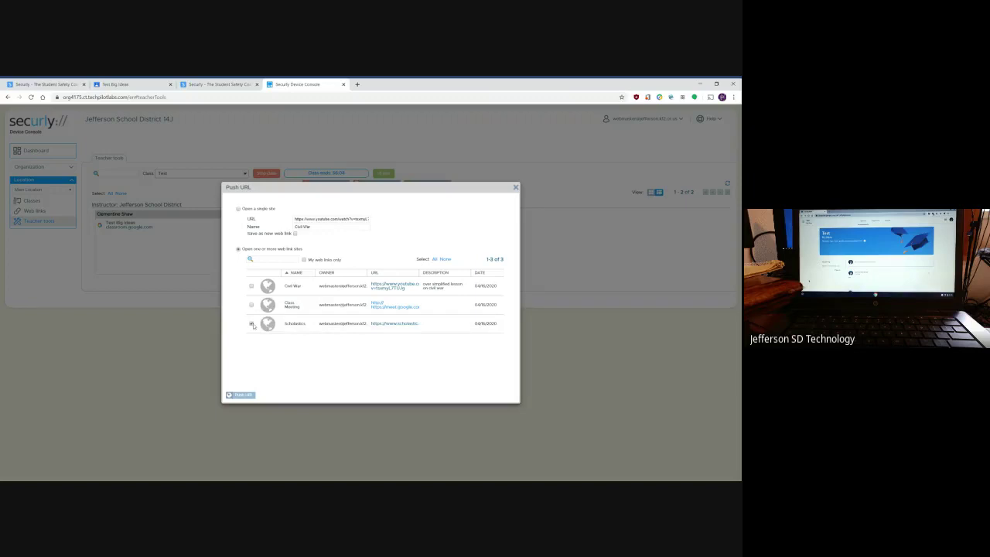
left_click(246, 396)
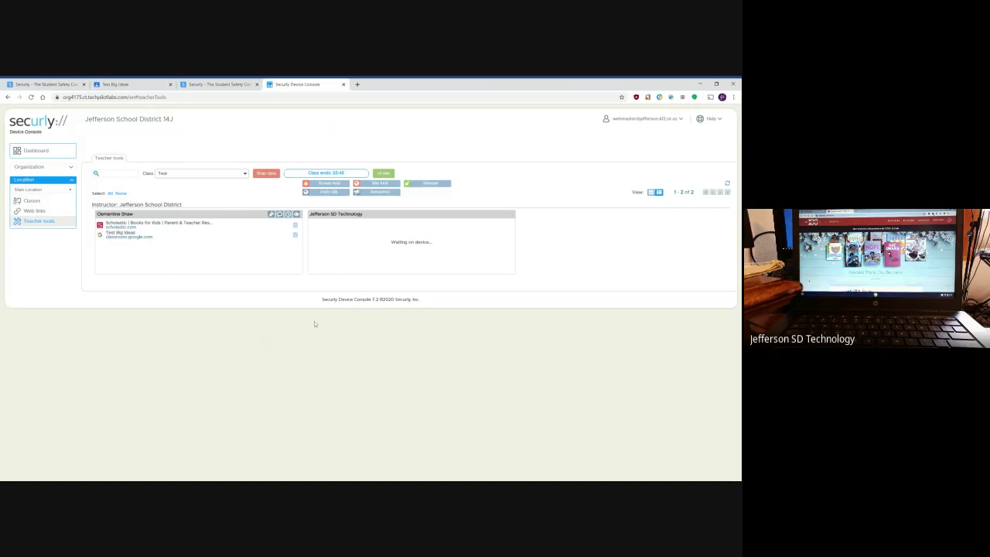
Send the class the announcement "You are doing great!".
left_click(378, 192)
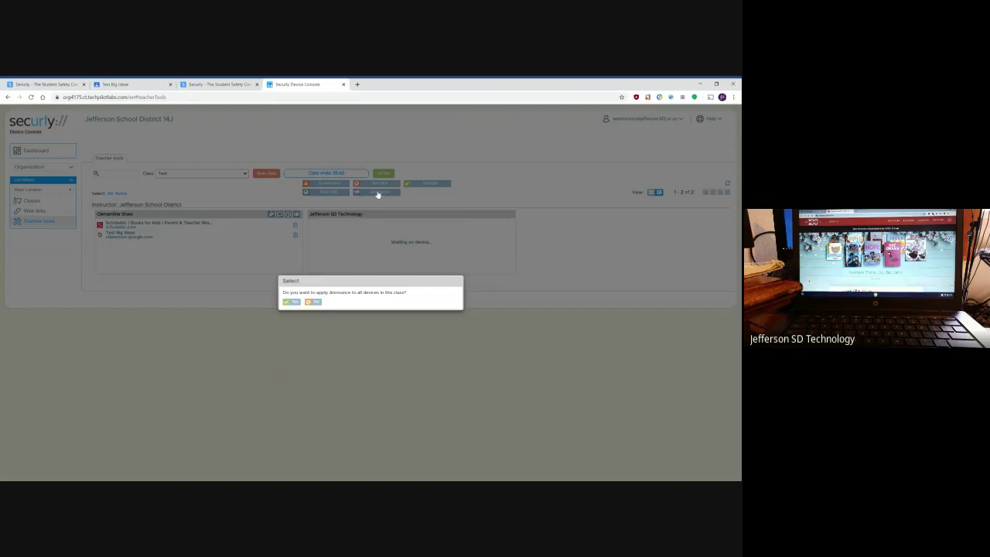
left_click(291, 302)
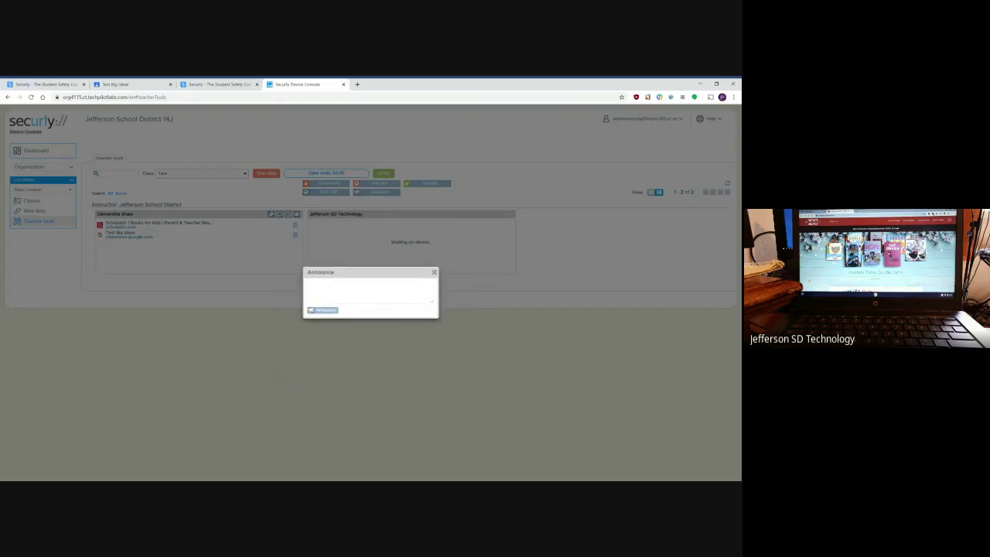
left_click(333, 292)
type("Yo")
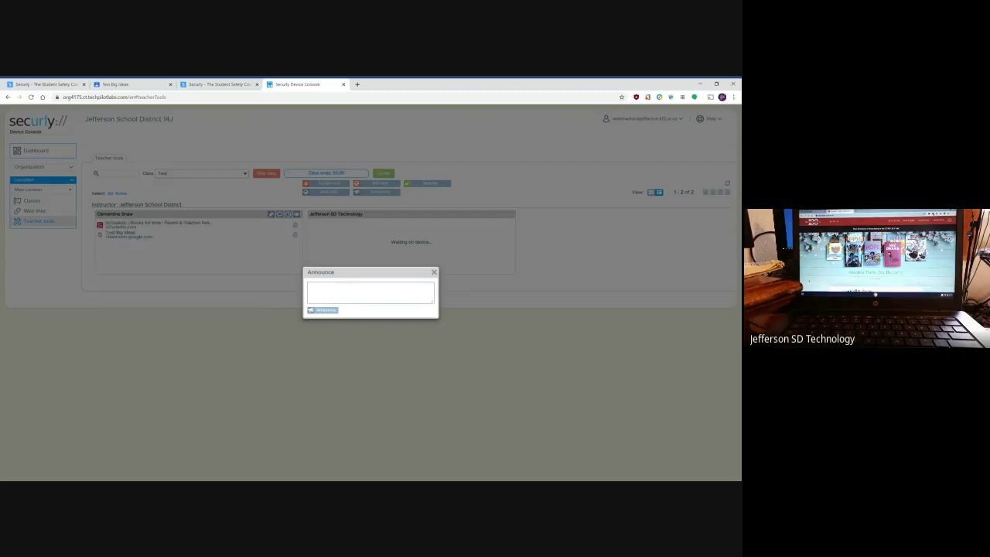
type("u are doing great!")
left_click(324, 310)
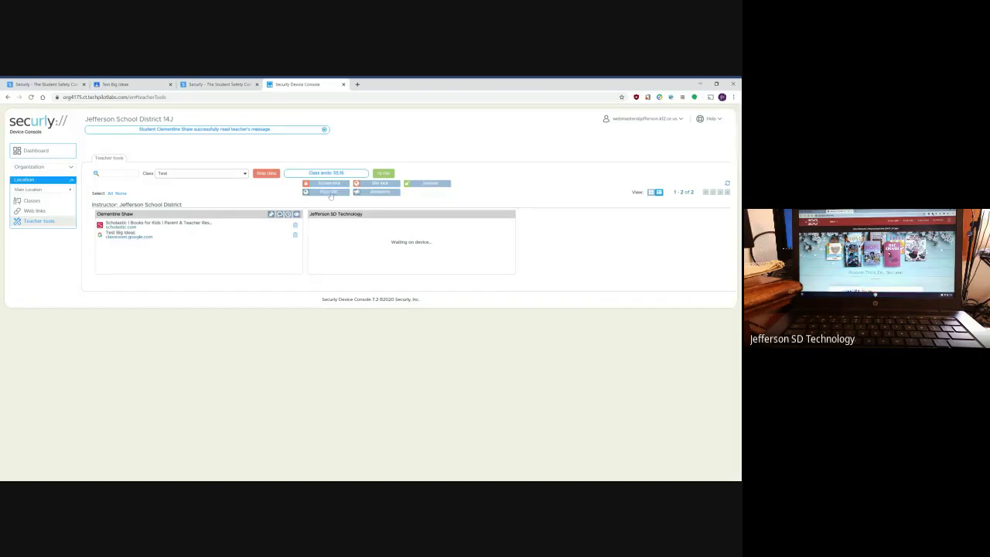
Push the Civil War web link to all class devices.
left_click(329, 193)
left_click(291, 303)
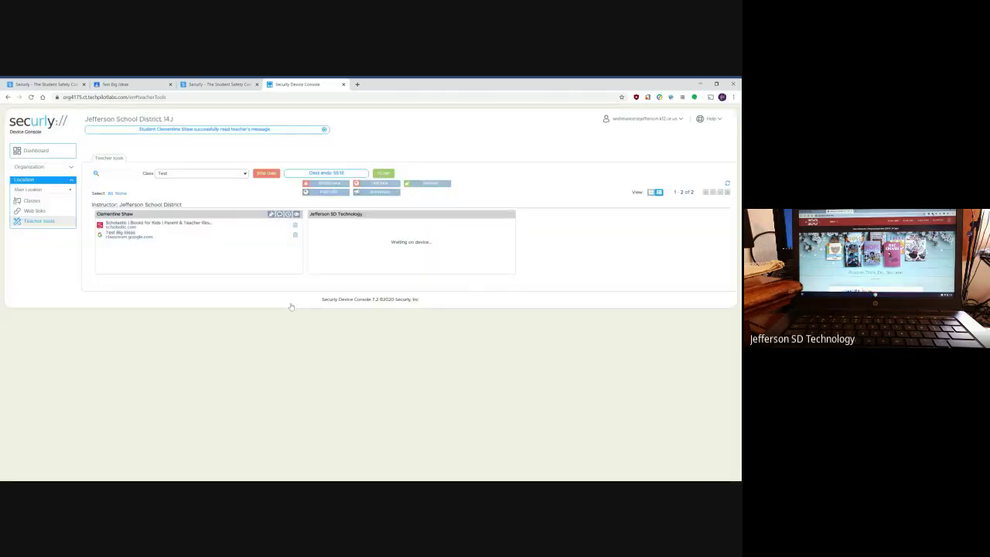
left_click(250, 286)
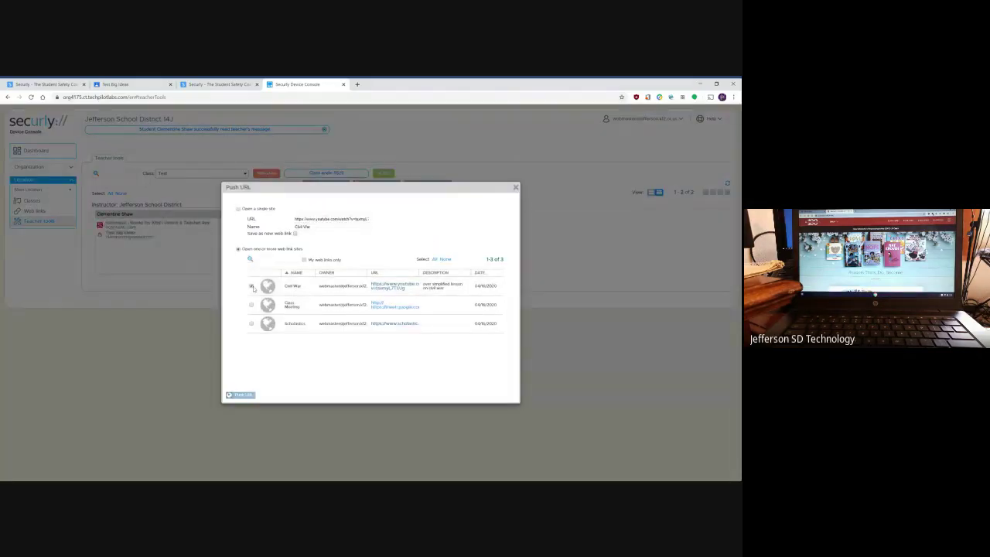
left_click(246, 396)
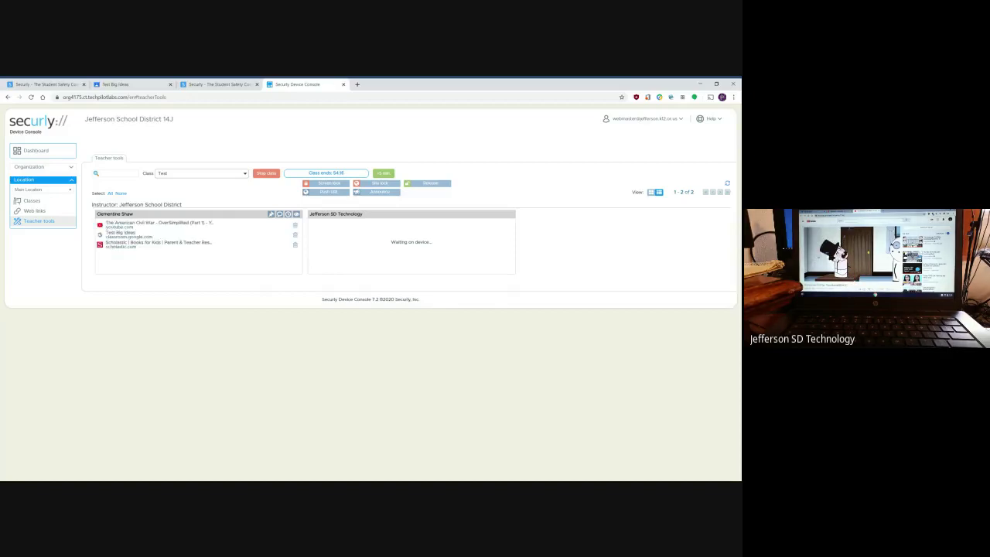
Close the student's Civil War and Scholastic tabs, release all devices, and stop class Test.
left_click(295, 225)
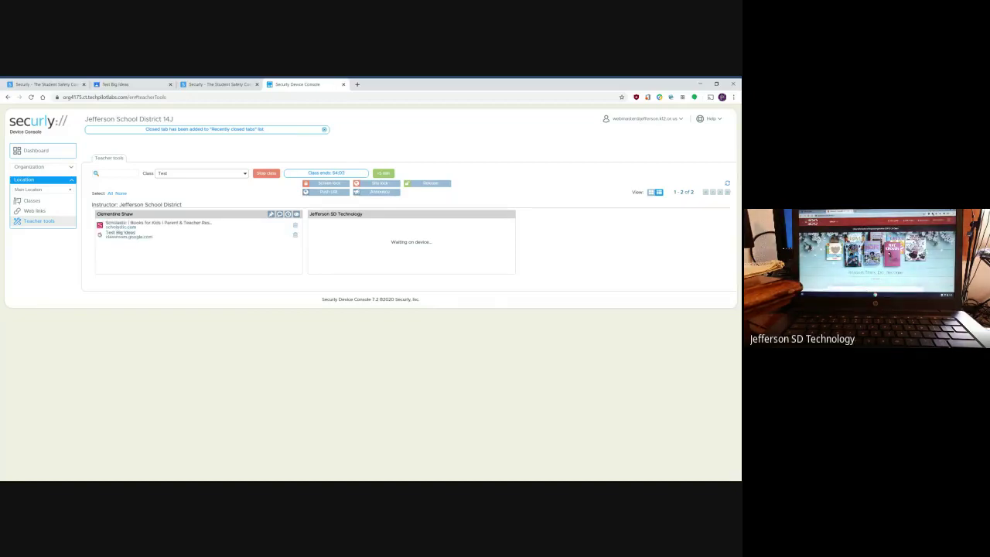
left_click(294, 227)
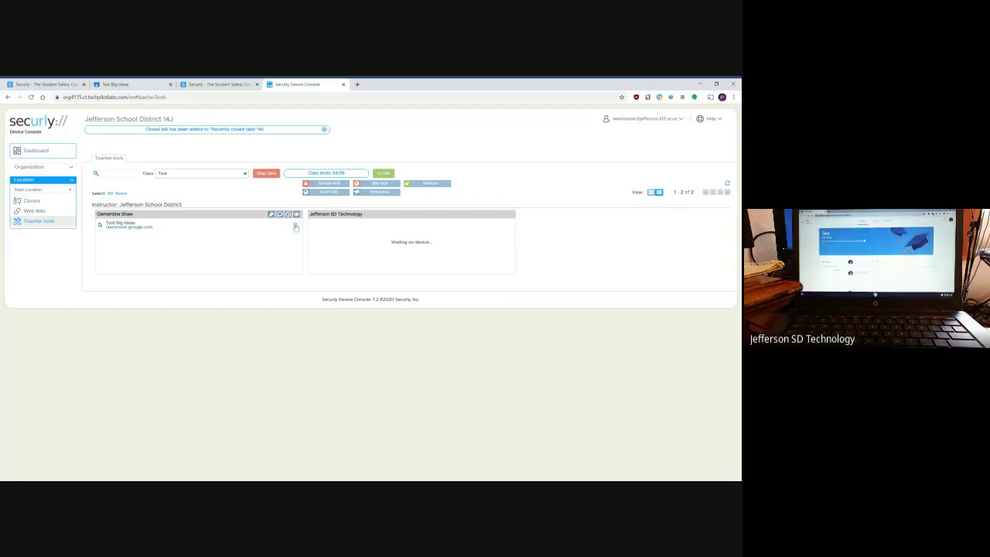
left_click(430, 186)
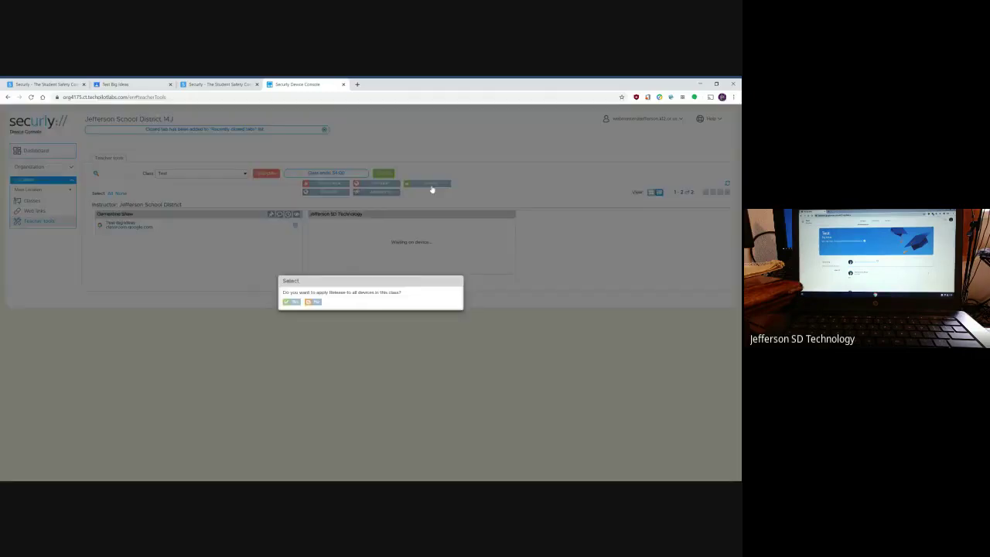
left_click(293, 302)
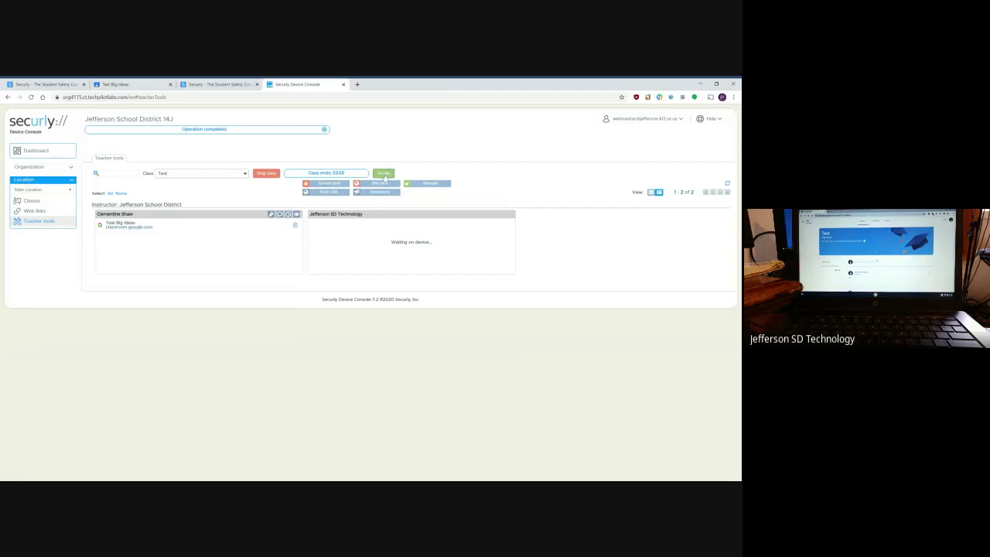
left_click(270, 175)
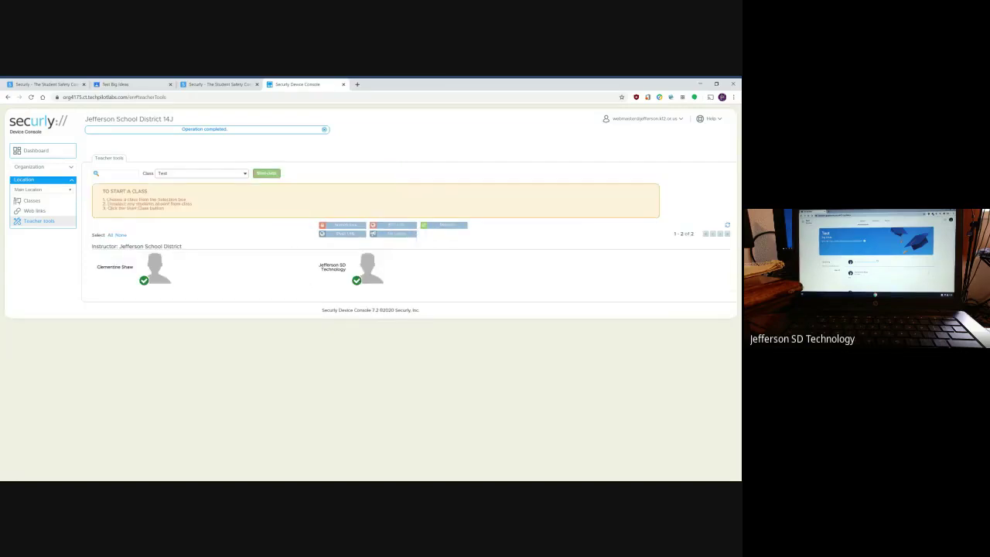